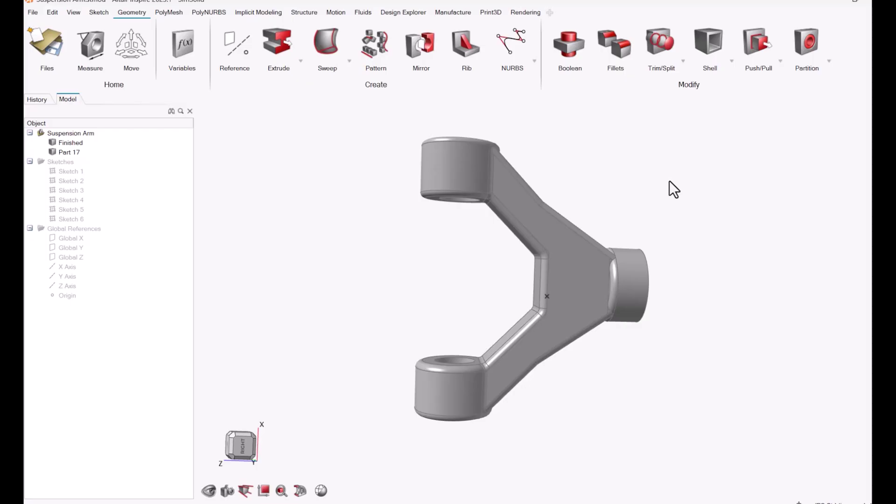
- Toggle the visibility of Finished and Part 17 to inspect the arm's inner body separately from its surrounding frame
{"action": "right_click_drag", "start_coordinate": [669, 180], "coordinate": [662, 210]}
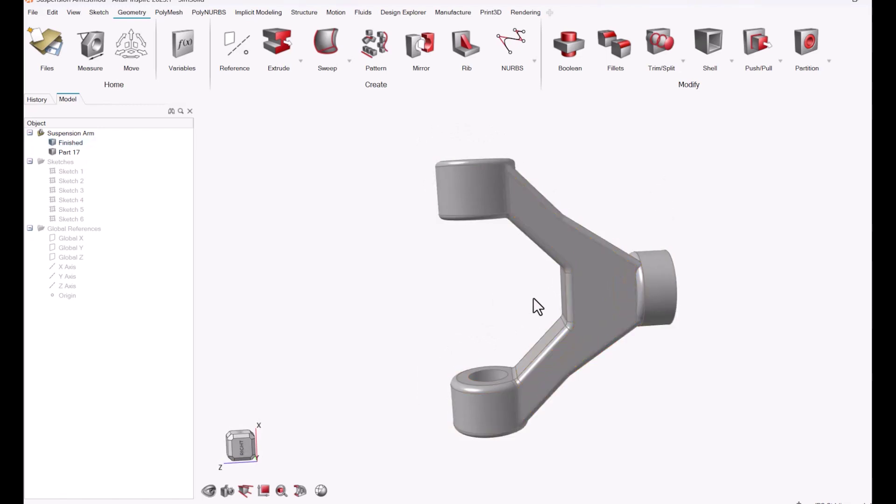
{"action": "left_click", "coordinate": [53, 142]}
{"action": "left_click", "coordinate": [52, 152]}
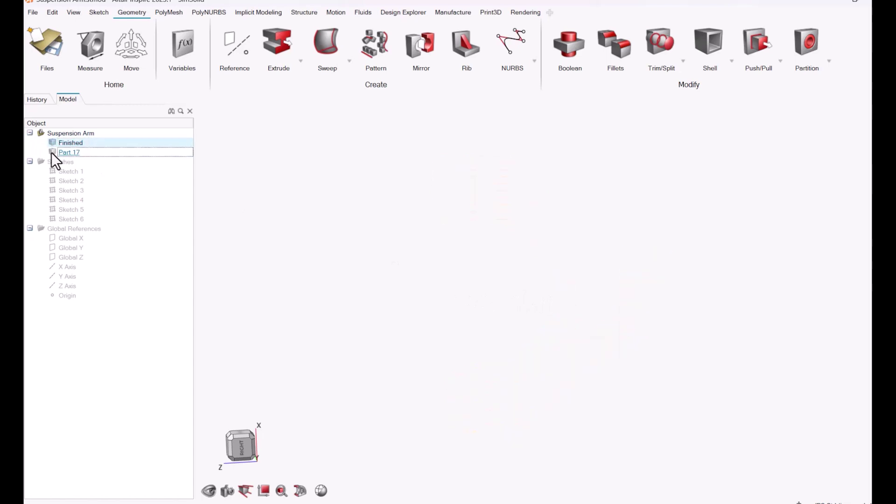
{"action": "left_click", "coordinate": [53, 141]}
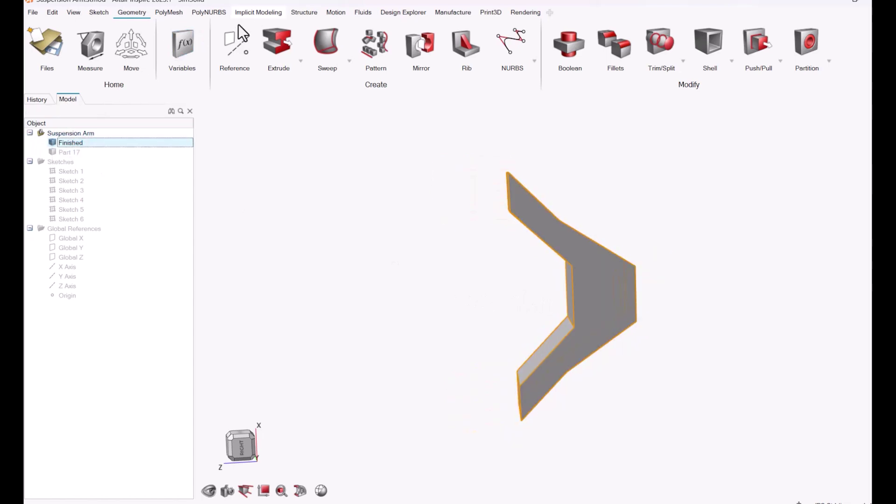
{"action": "left_click", "coordinate": [54, 153]}
- Create a hexagonal planar lattice in the Finished body along the Y vector, with a width of 12 cells and 0.0969 in thickness
{"action": "left_click", "coordinate": [261, 12]}
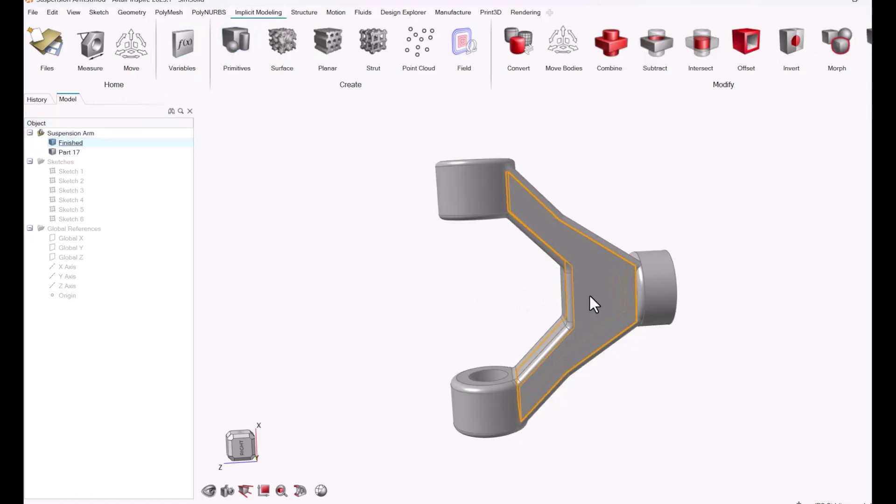
{"action": "left_click", "coordinate": [333, 44]}
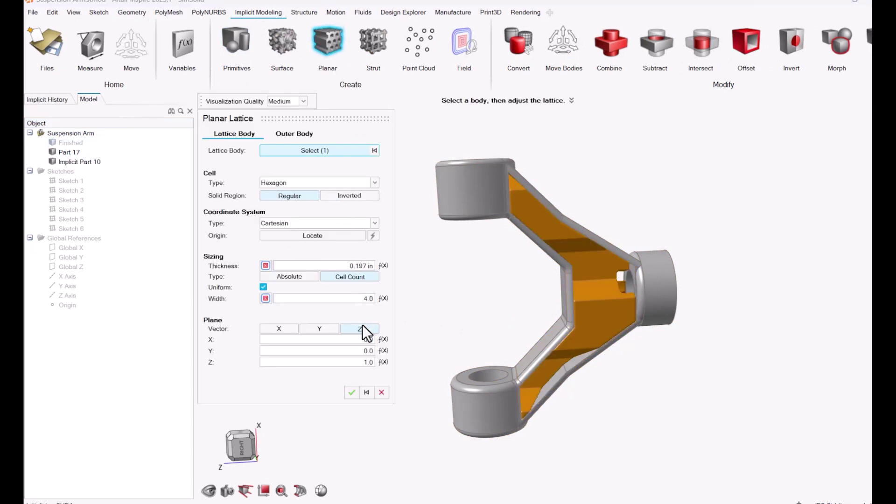
{"action": "left_click", "coordinate": [316, 330]}
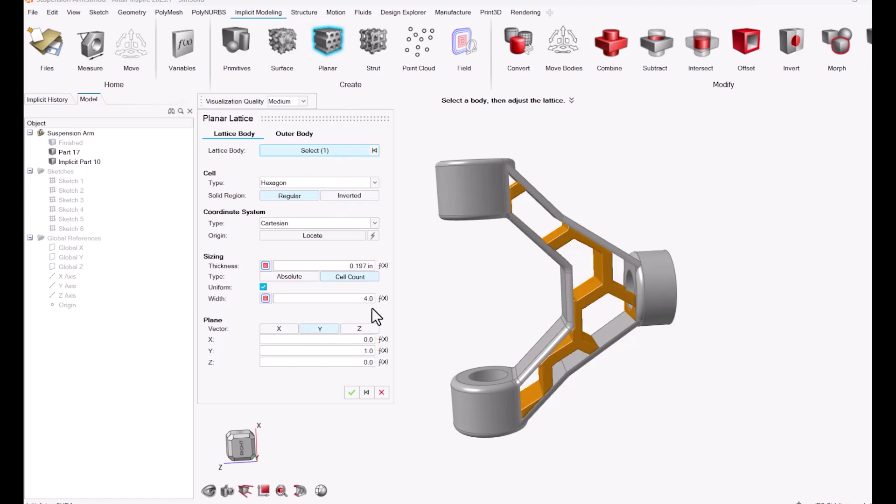
{"action": "left_click_drag", "start_coordinate": [372, 296], "coordinate": [424, 301]}
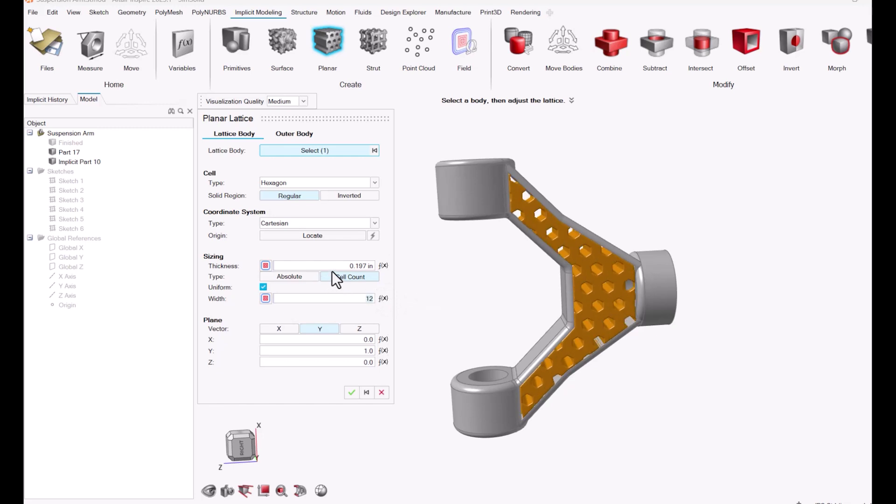
{"action": "left_click_drag", "start_coordinate": [333, 270], "coordinate": [350, 267]}
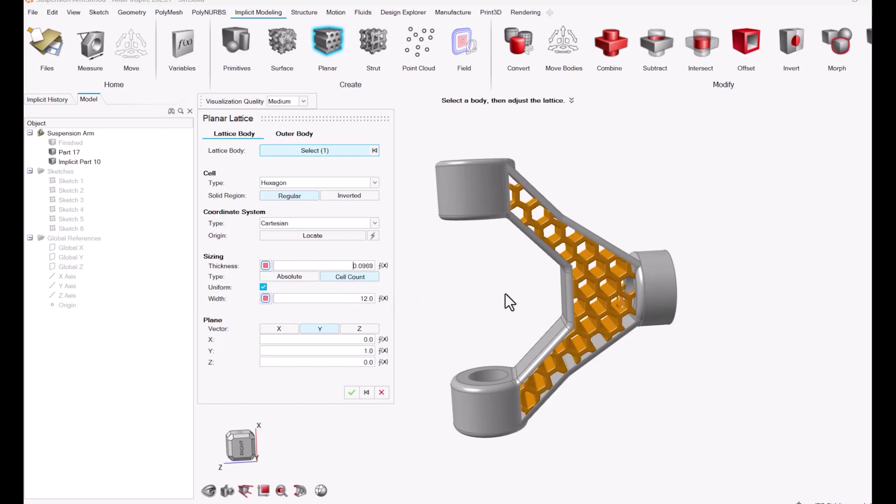
{"action": "mouse_move", "coordinate": [508, 301]}
{"action": "right_mouse_down"}
{"action": "mouse_move", "coordinate": [485, 290]}
{"action": "mouse_move", "coordinate": [525, 321]}
{"action": "right_mouse_up"}
- Add an outward outer shell to the lattice with a Fillet transition, trimmed by Part 17, and accept the lattice
{"action": "left_click", "coordinate": [292, 134]}
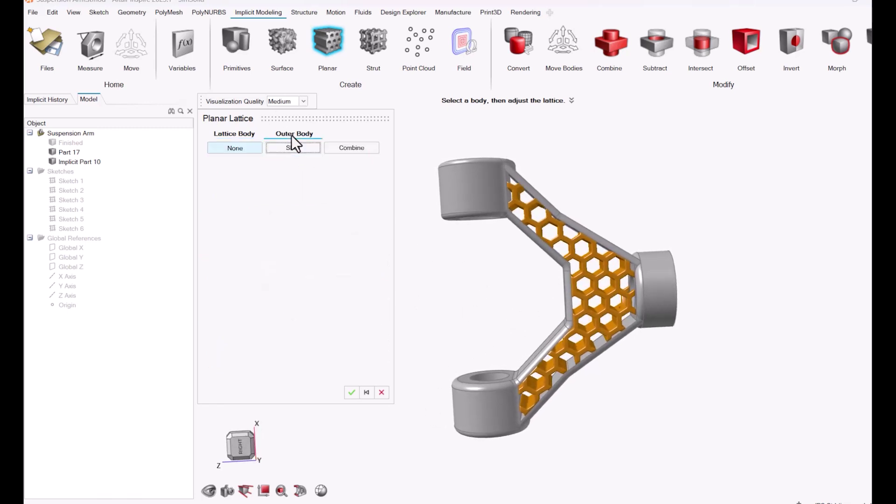
{"action": "left_click", "coordinate": [290, 148]}
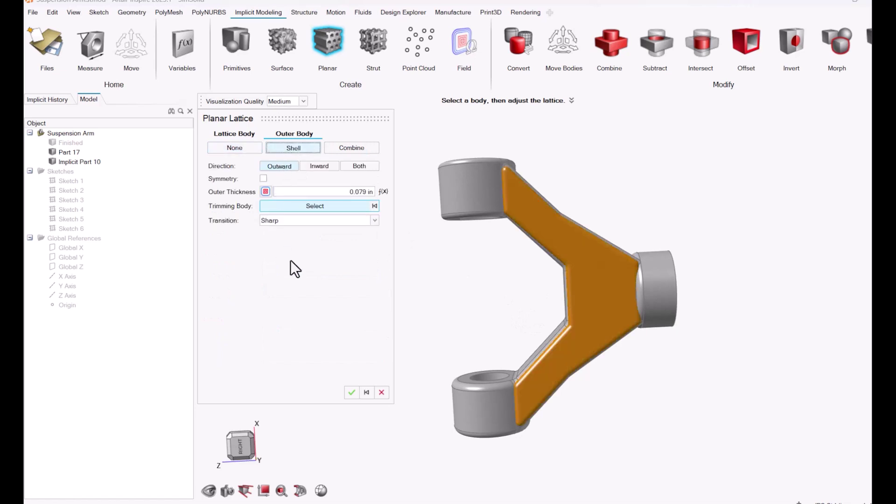
{"action": "mouse_move", "coordinate": [536, 260]}
{"action": "right_mouse_down"}
{"action": "mouse_move", "coordinate": [536, 398]}
{"action": "mouse_move", "coordinate": [530, 250]}
{"action": "right_mouse_up"}
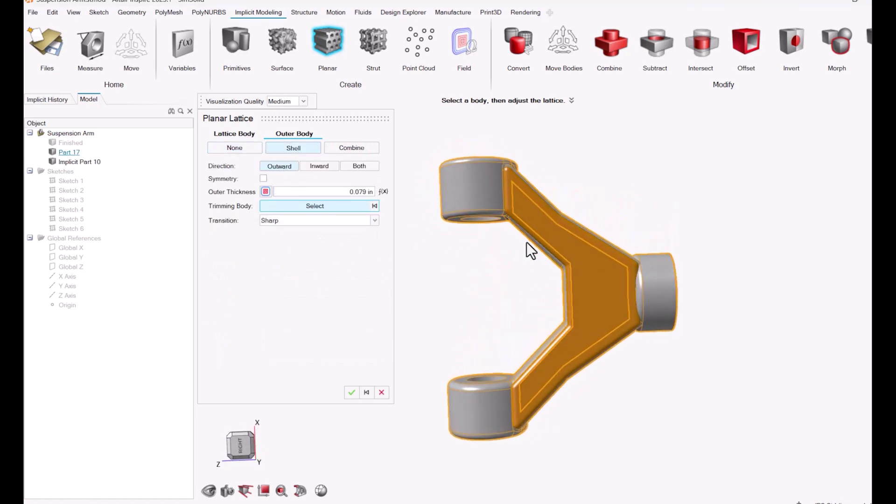
{"action": "left_click", "coordinate": [327, 220]}
{"action": "left_click", "coordinate": [315, 239]}
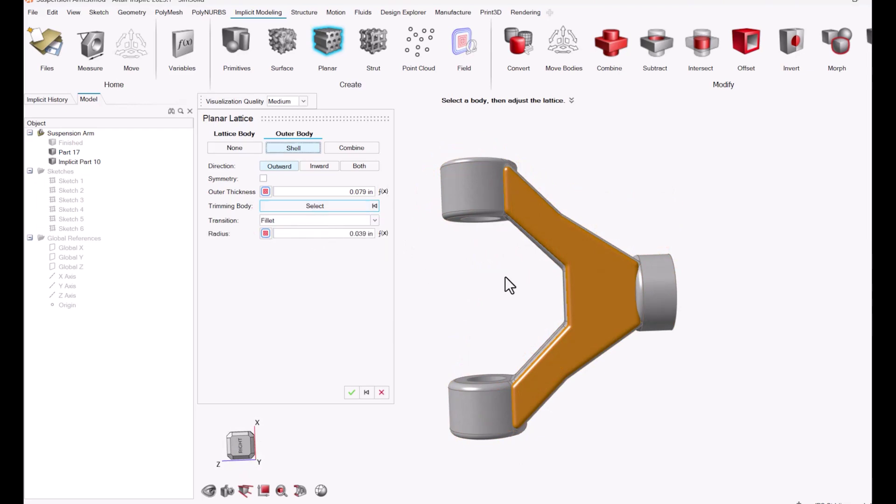
{"action": "left_click", "coordinate": [326, 208]}
{"action": "right_click_drag", "start_coordinate": [448, 247], "coordinate": [517, 261]}
{"action": "left_click", "coordinate": [554, 252]}
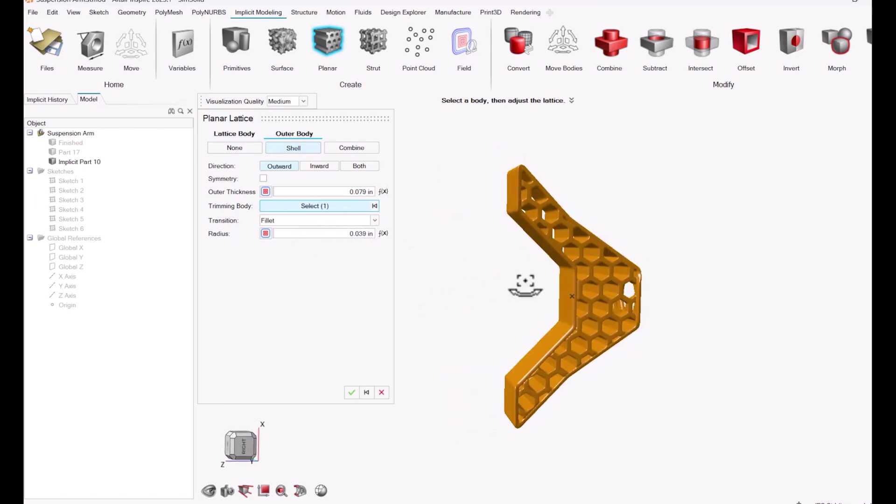
{"action": "left_click", "coordinate": [353, 392]}
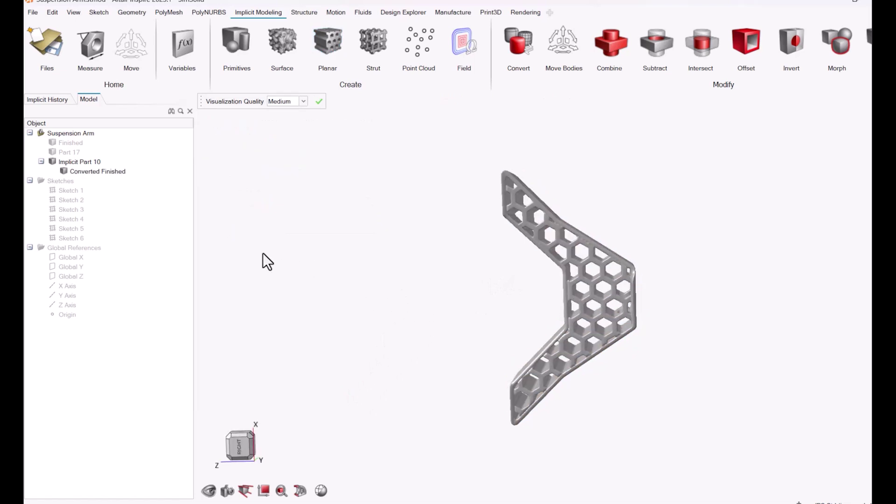
- Show Part 17 together with the new lattice part while keeping the Finished body hidden
{"action": "left_click", "coordinate": [50, 142]}
{"action": "left_click", "coordinate": [51, 152]}
{"action": "right_click_drag", "start_coordinate": [428, 288], "coordinate": [428, 304]}
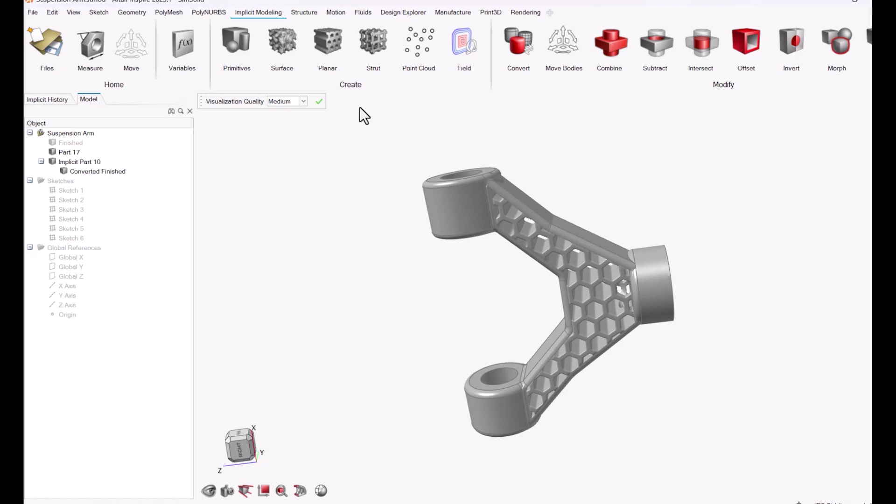
- Combine Part 17 as target with the lattice part as tool in a Boolean operation, and inspect the merged arm
{"action": "left_click", "coordinate": [139, 12]}
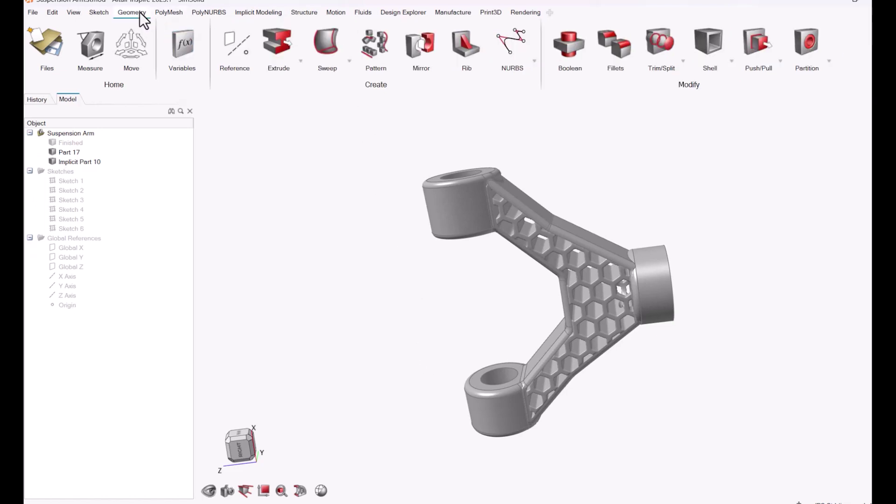
{"action": "left_click", "coordinate": [575, 48]}
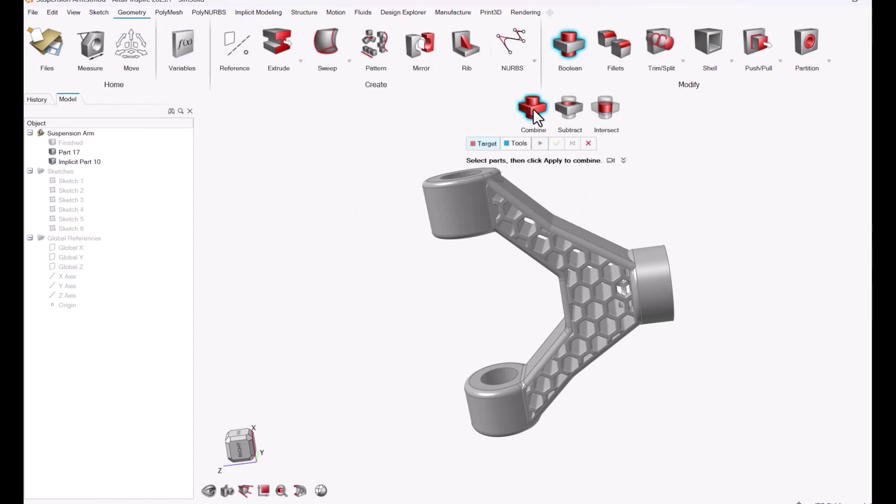
{"action": "left_click", "coordinate": [453, 206]}
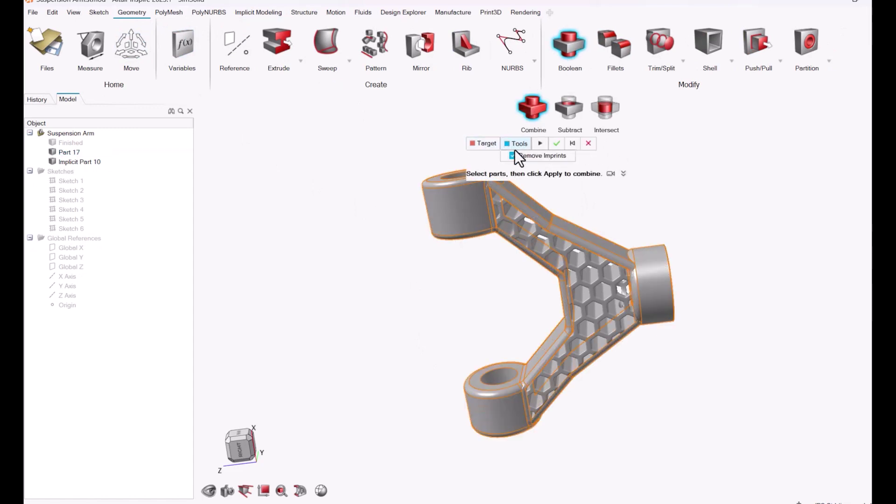
{"action": "left_click", "coordinate": [539, 233]}
{"action": "left_click", "coordinate": [557, 143]}
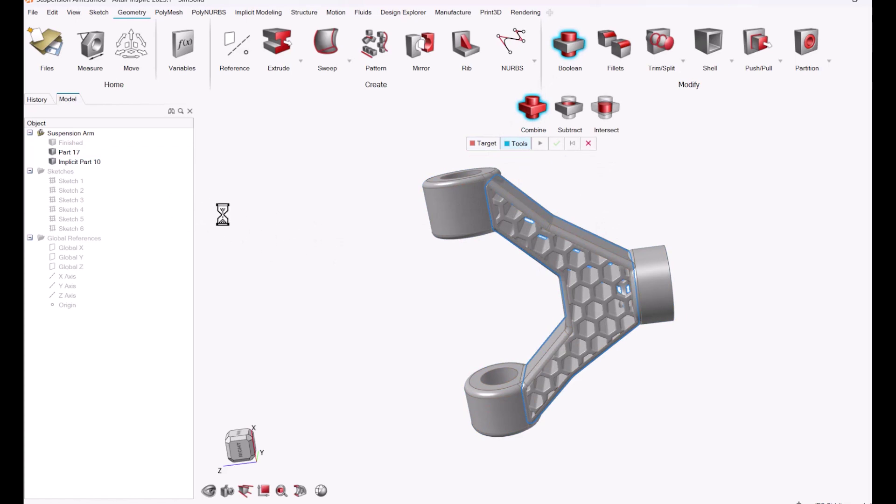
{"action": "left_click", "coordinate": [69, 152]}
{"action": "right_click_drag", "start_coordinate": [318, 261], "coordinate": [336, 254]}
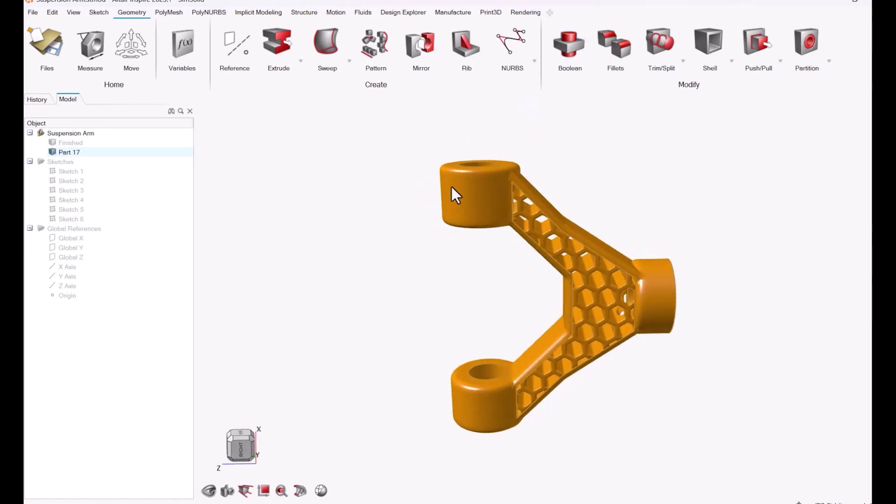
{"action": "right_click_drag", "start_coordinate": [466, 175], "coordinate": [448, 186]}
{"action": "left_click", "coordinate": [428, 223]}
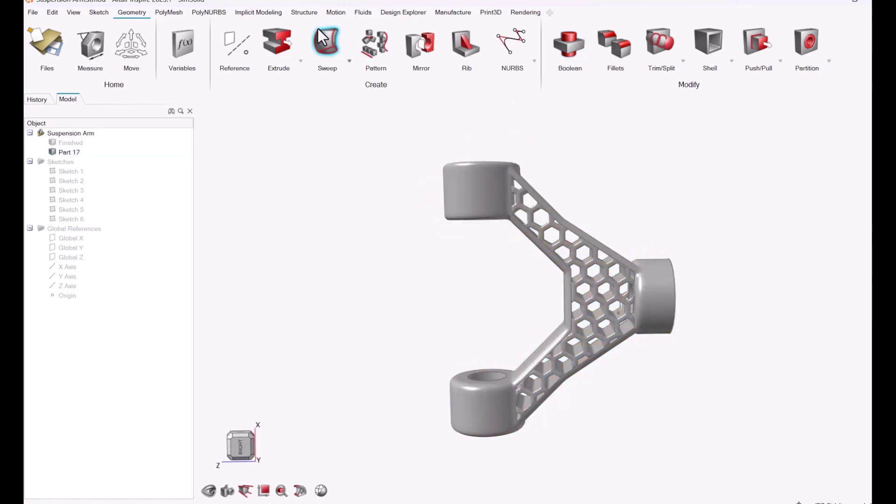
- Add structural supports to the holes of the two fork-end cylinders
{"action": "left_click", "coordinate": [309, 13]}
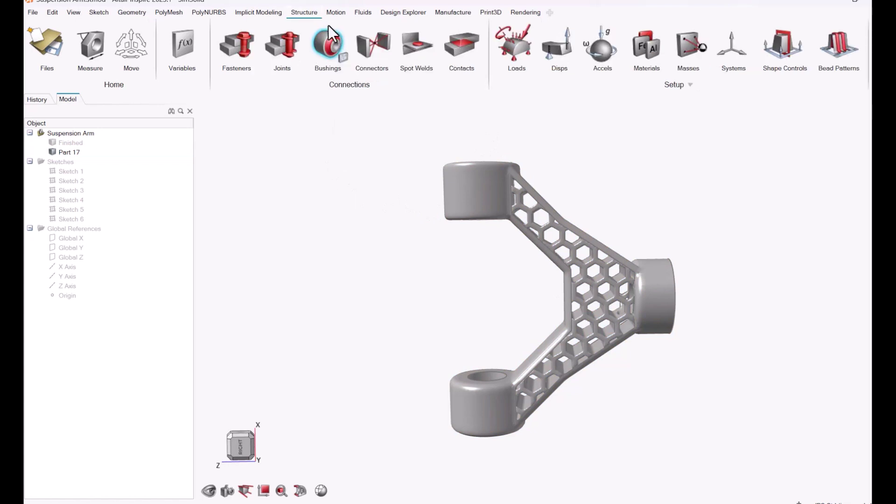
{"action": "left_click", "coordinate": [516, 66]}
{"action": "right_click_drag", "start_coordinate": [589, 158], "coordinate": [592, 210]}
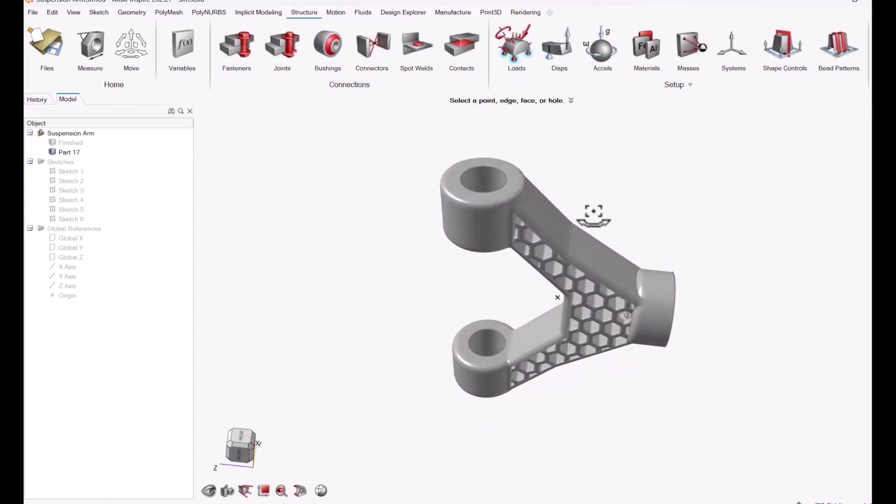
{"action": "left_click", "coordinate": [485, 186]}
{"action": "left_click", "coordinate": [489, 340]}
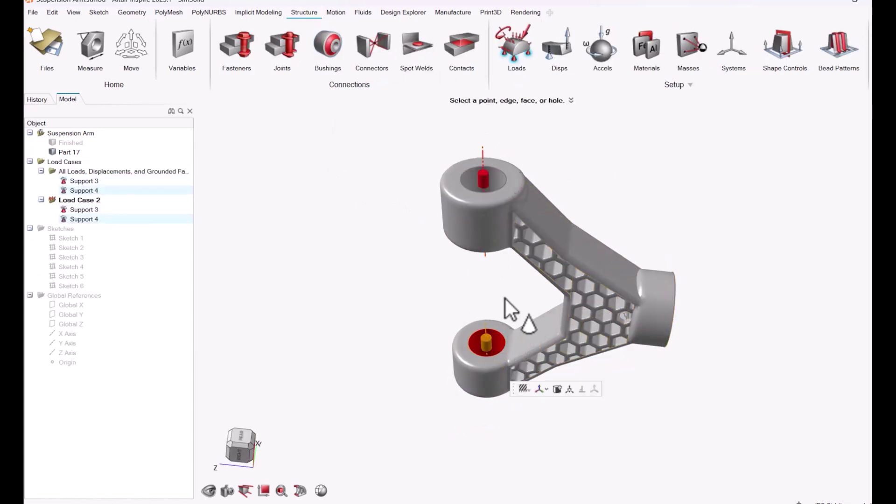
- Apply a 1 lbf force along the X axis to the hole of the single cylinder opposite the fork
{"action": "right_click_drag", "start_coordinate": [507, 298], "coordinate": [636, 199]}
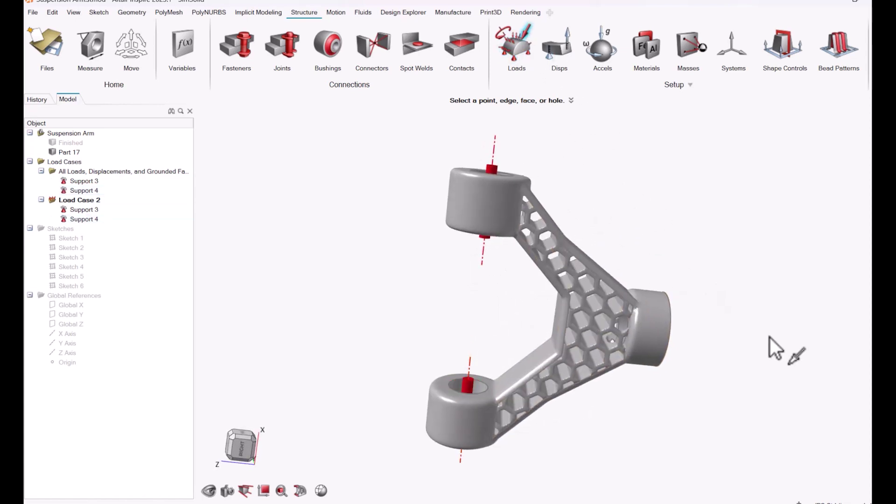
{"action": "right_click_drag", "start_coordinate": [784, 356], "coordinate": [623, 373]}
{"action": "left_click", "coordinate": [614, 368]}
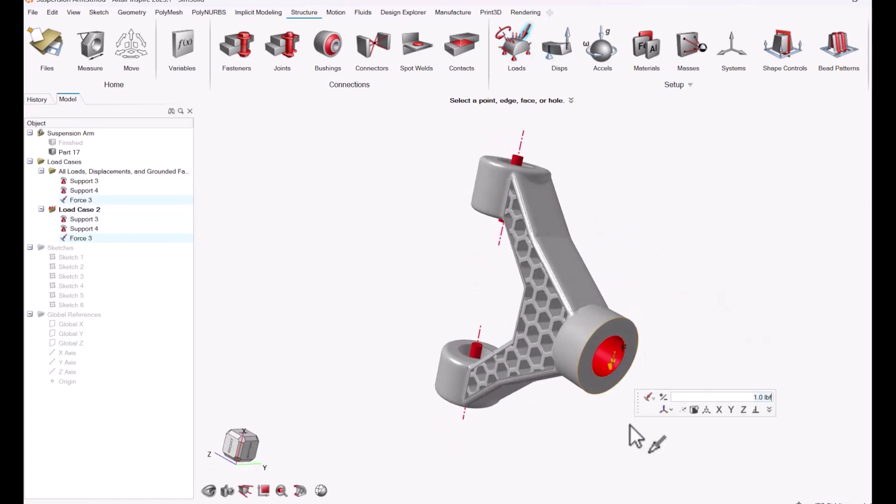
{"action": "left_click", "coordinate": [720, 410]}
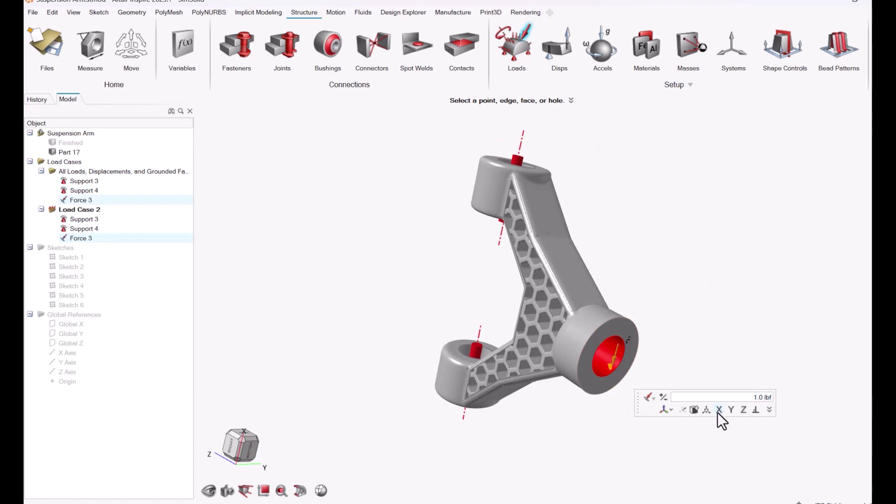
{"action": "key", "text": "Escape"}
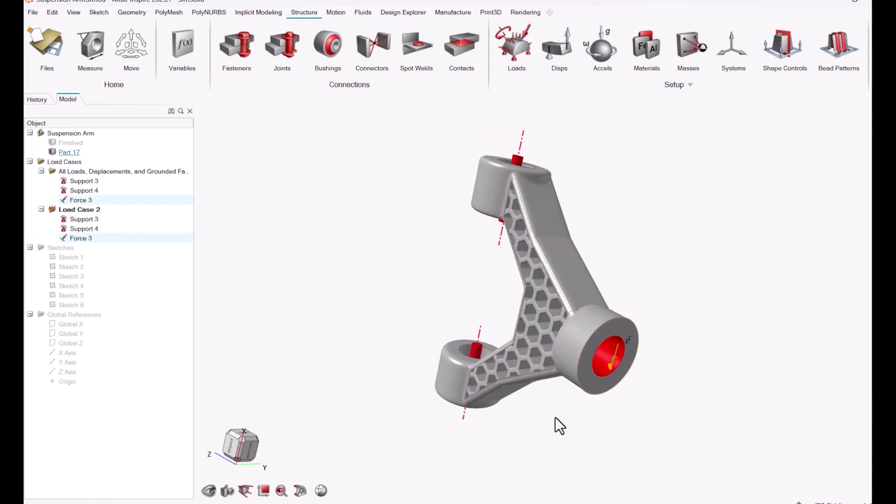
- Run a structural analysis of the latticed suspension arm and open its results
{"action": "right_click_drag", "start_coordinate": [566, 424], "coordinate": [656, 378]}
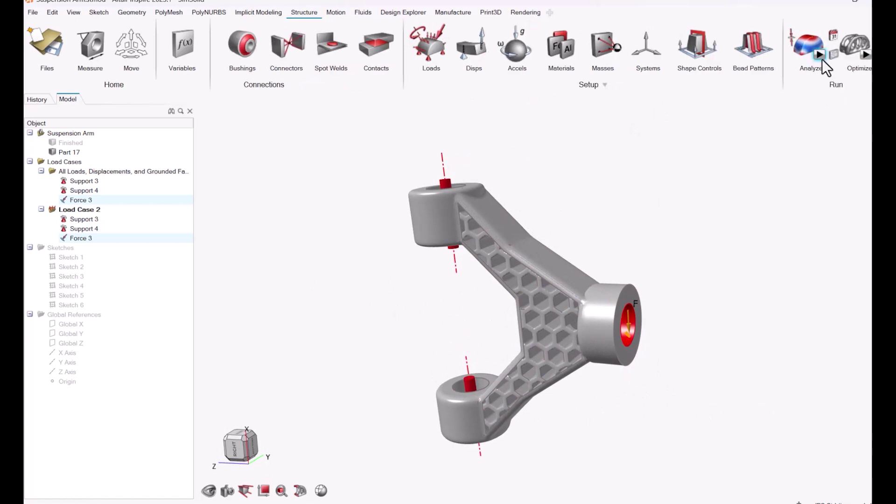
{"action": "left_click", "coordinate": [819, 58]}
{"action": "left_click", "coordinate": [824, 241]}
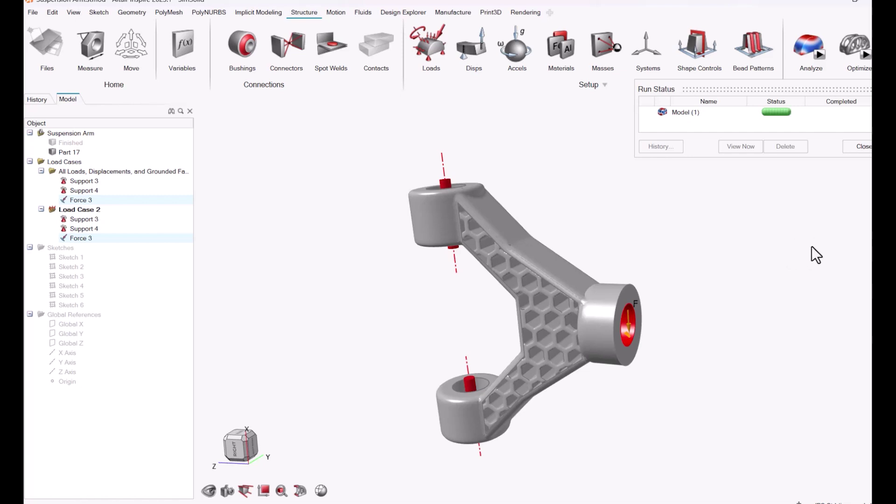
{"action": "left_click", "coordinate": [776, 115]}
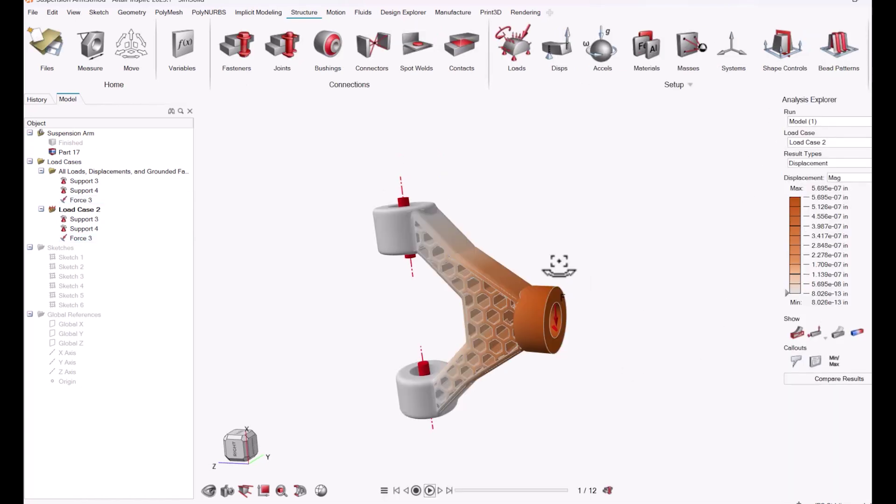
- Animate the arm's deformation with the Displacement result and pause the playback
{"action": "right_click_drag", "start_coordinate": [586, 256], "coordinate": [640, 306]}
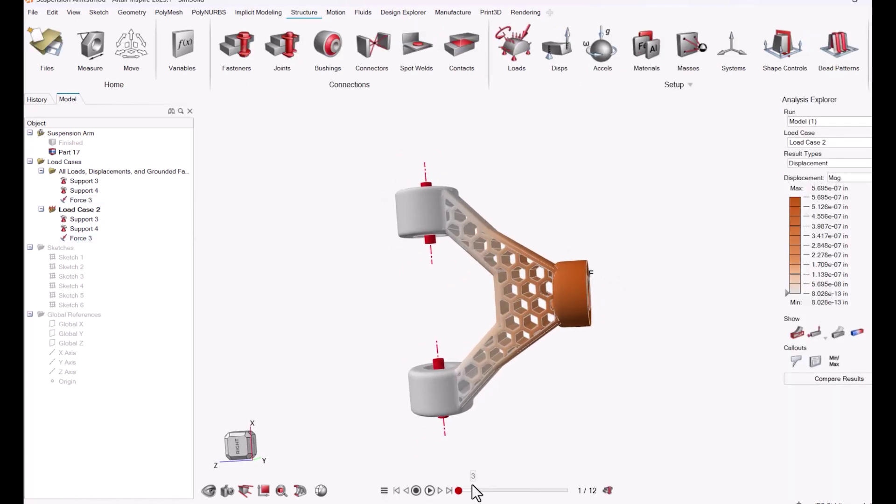
{"action": "left_click", "coordinate": [867, 163]}
{"action": "left_click", "coordinate": [812, 174]}
{"action": "left_click", "coordinate": [429, 491]}
{"action": "left_click", "coordinate": [429, 490]}
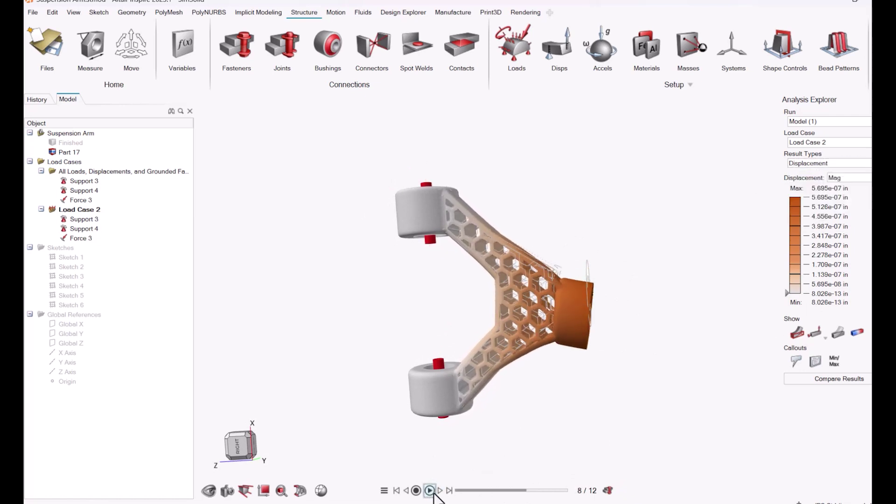
- Switch the result type to von Mises Stress and examine the lattice closely near the loaded cylinder
{"action": "left_click", "coordinate": [821, 163]}
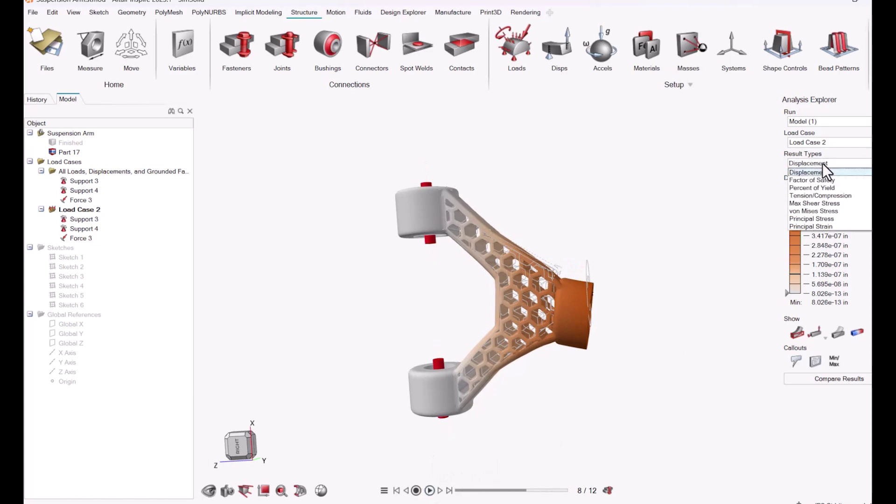
{"action": "left_click", "coordinate": [824, 211]}
{"action": "right_click_drag", "start_coordinate": [594, 359], "coordinate": [518, 326]}
{"action": "scroll", "coordinate": [518, 321], "scroll_direction": "up", "scroll_amount": 10}
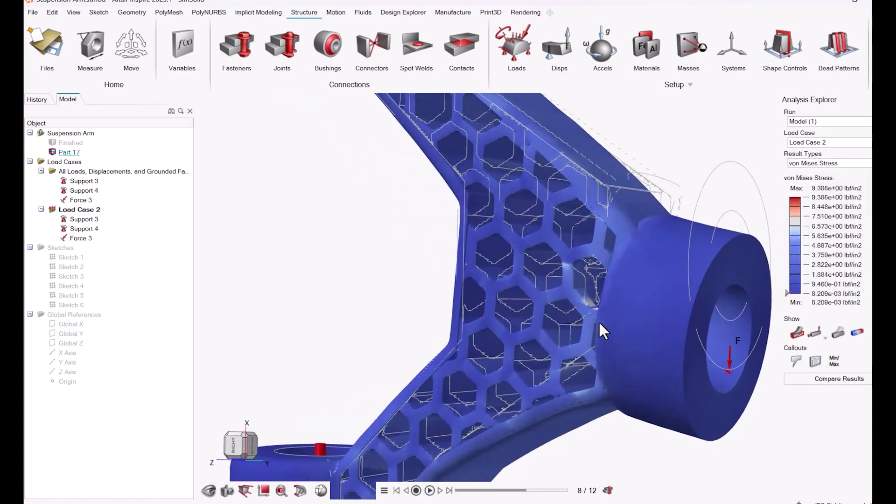
- Hide all loads and supports in the von Mises Stress result display of the whole suspension arm
{"action": "scroll", "coordinate": [593, 330], "scroll_direction": "down", "scroll_amount": 10}
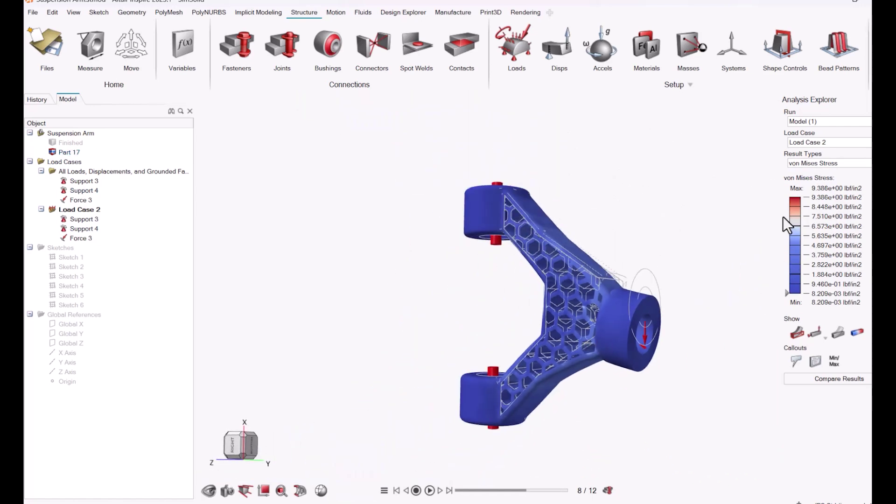
{"action": "right_click_drag", "start_coordinate": [585, 375], "coordinate": [630, 379]}
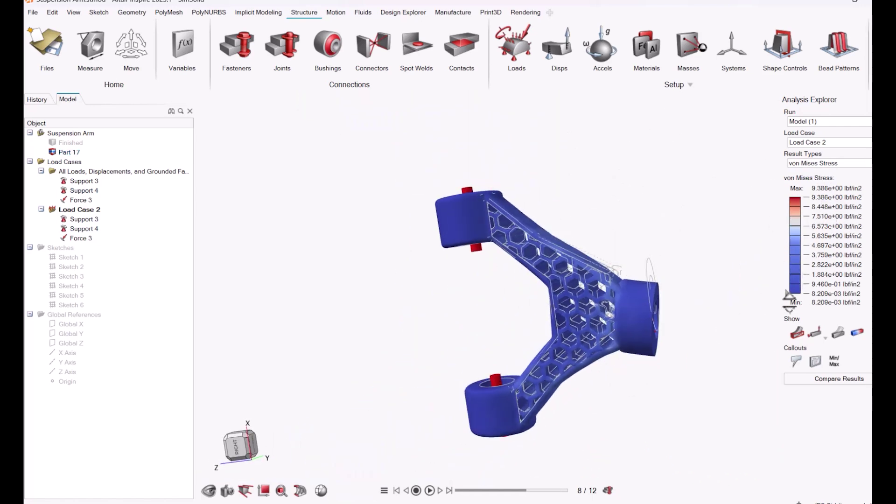
{"action": "mouse_move", "coordinate": [788, 293]}
{"action": "left_mouse_down"}
{"action": "mouse_move", "coordinate": [788, 228]}
{"action": "mouse_move", "coordinate": [788, 293]}
{"action": "left_mouse_up"}
{"action": "left_click", "coordinate": [856, 333]}
{"action": "left_click", "coordinate": [856, 333]}
{"action": "left_click", "coordinate": [820, 332]}
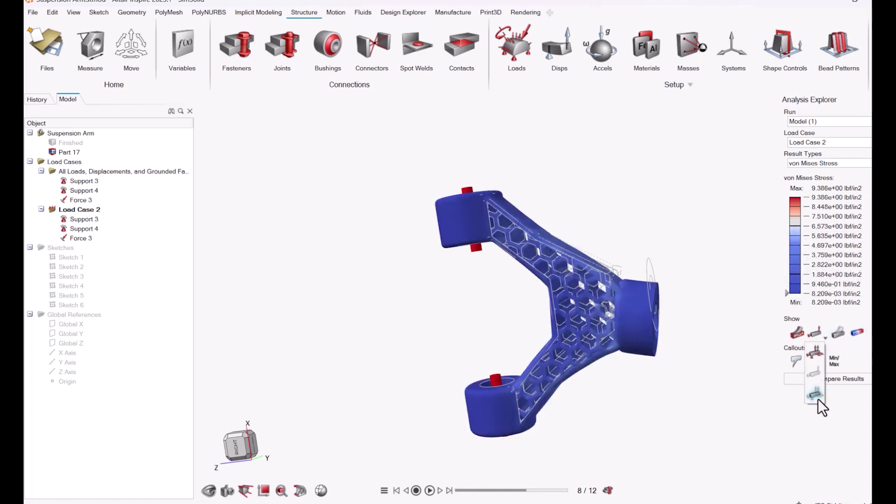
{"action": "left_click", "coordinate": [816, 393]}
- Hide the undeformed reference outline of the arm, play the von Mises Stress deformation animation, and pause it
{"action": "left_click", "coordinate": [797, 334]}
{"action": "left_click", "coordinate": [797, 335]}
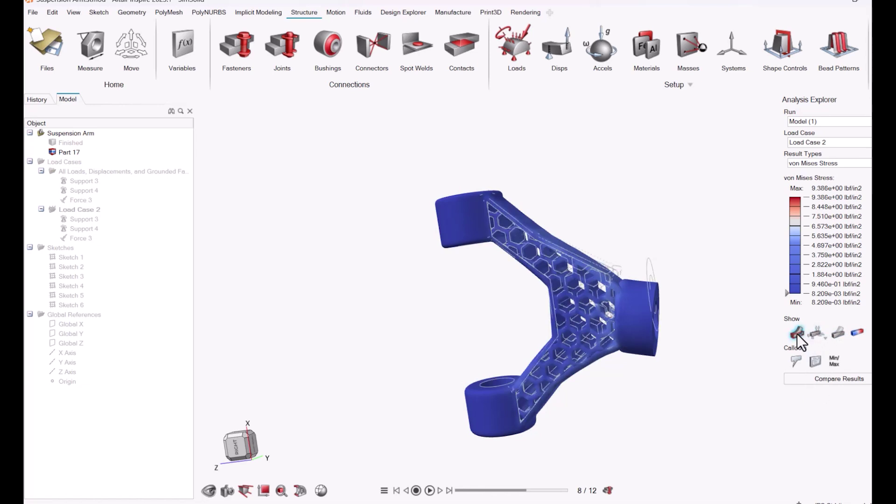
{"action": "left_click", "coordinate": [797, 334]}
{"action": "left_click", "coordinate": [430, 491]}
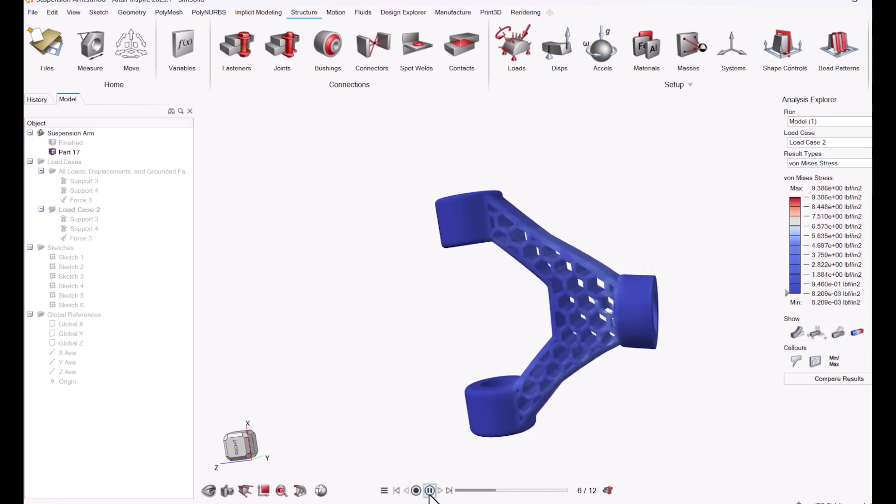
{"action": "left_click", "coordinate": [429, 491]}
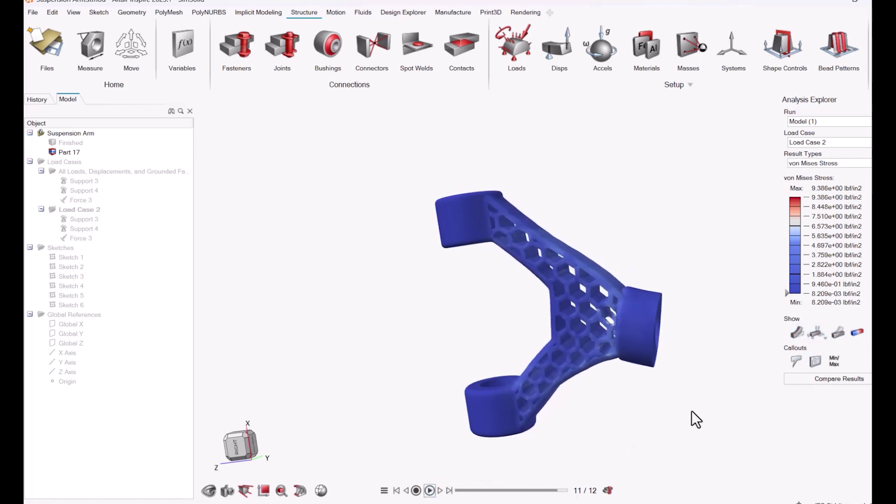